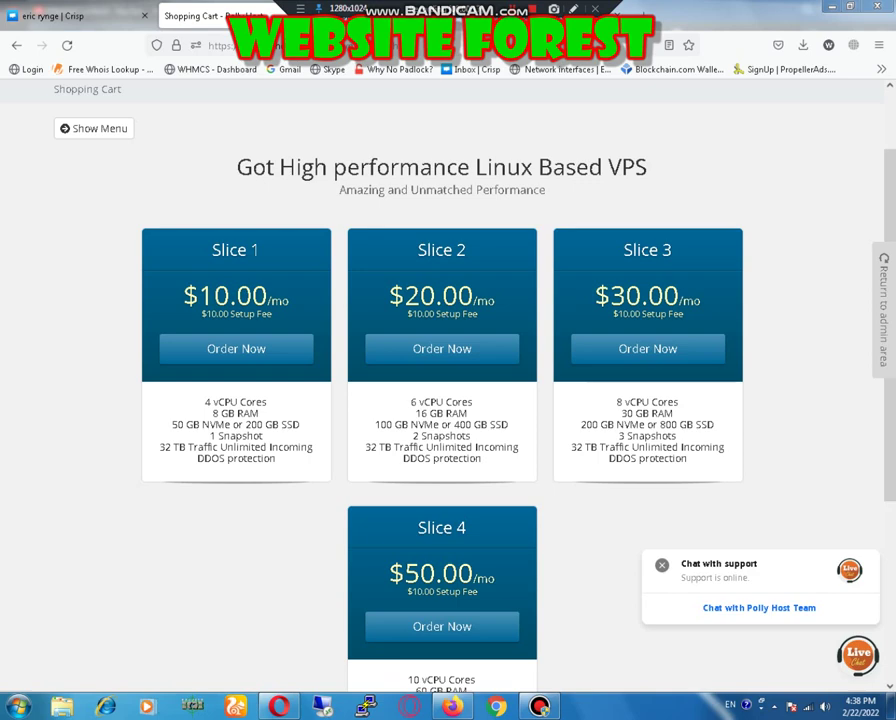
# Scroll to the top of the VPS store page and open the Account menu
pyautogui.scroll(3, 448, 380)
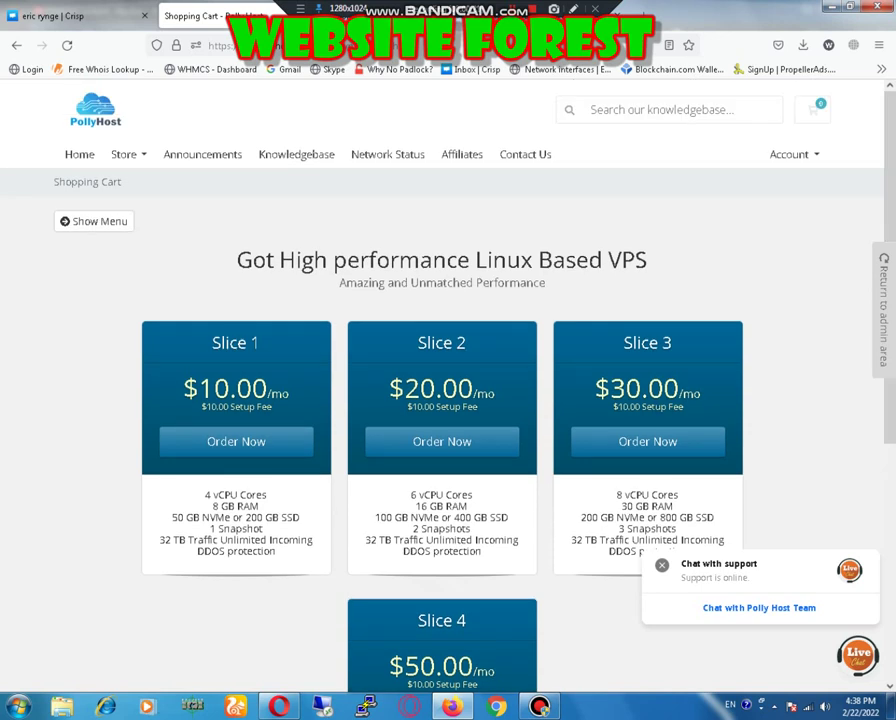
pyautogui.click(790, 154)
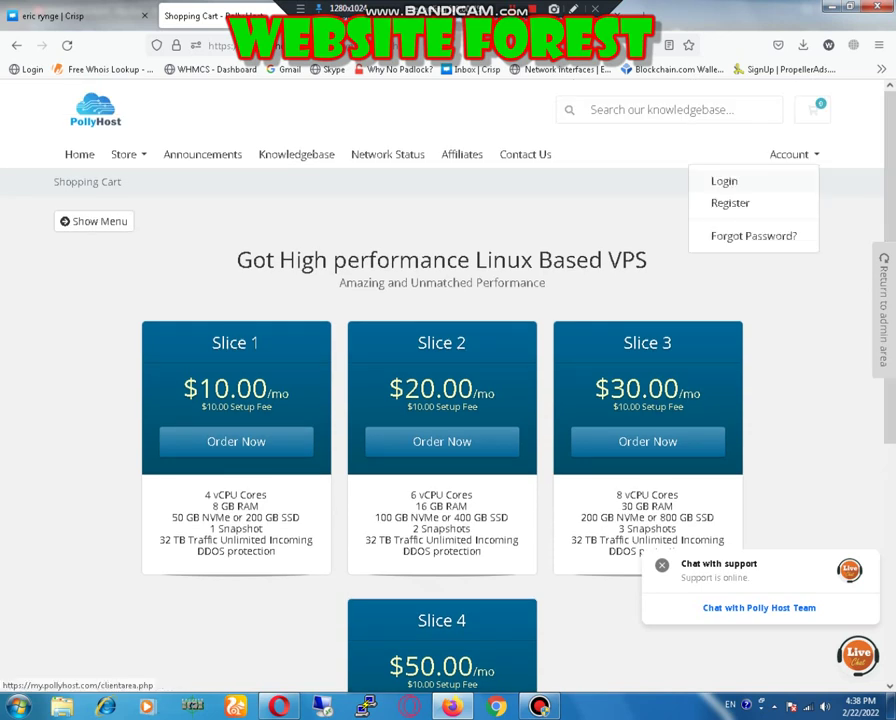
# Log in to the PollyHost client area using the saved Firefox login
pyautogui.click(724, 181)
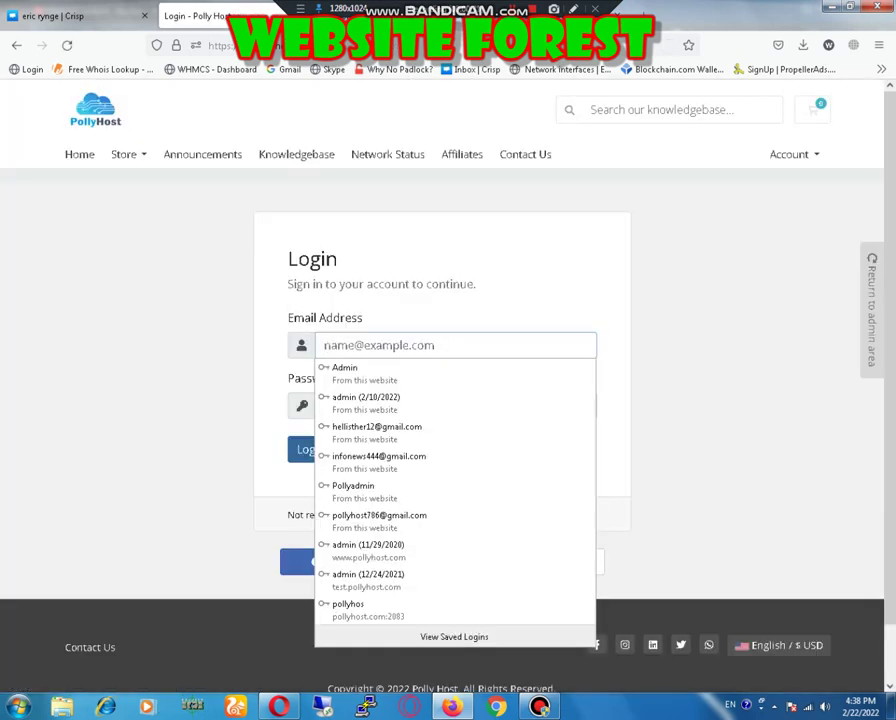
pyautogui.press('Down')
pyautogui.press('Down')
pyautogui.press('Down')
pyautogui.press('Down')
pyautogui.press('Down')
pyautogui.press('Down')
pyautogui.press('Return')
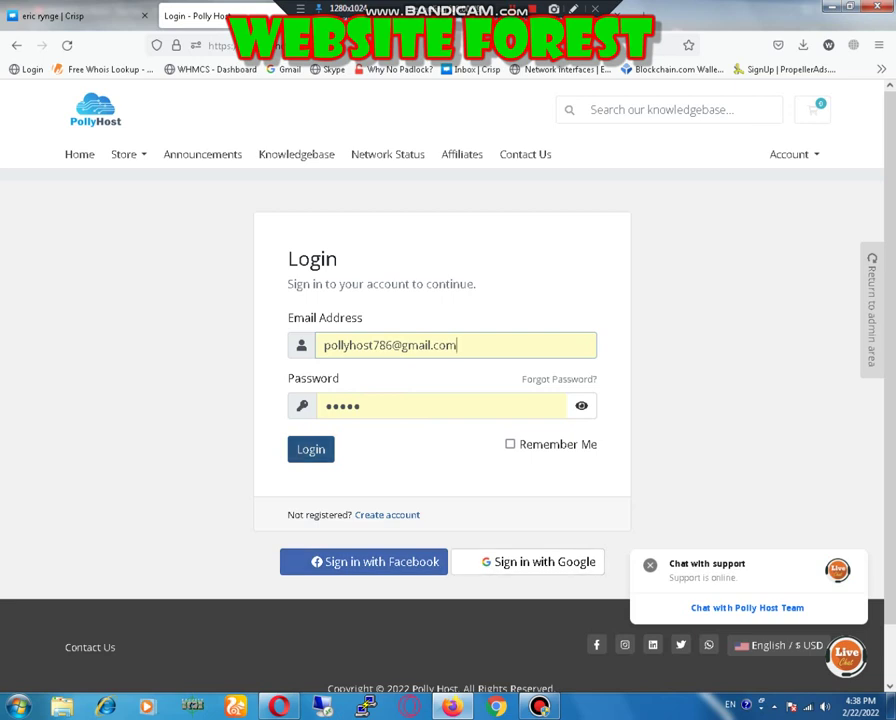
pyautogui.click(311, 449)
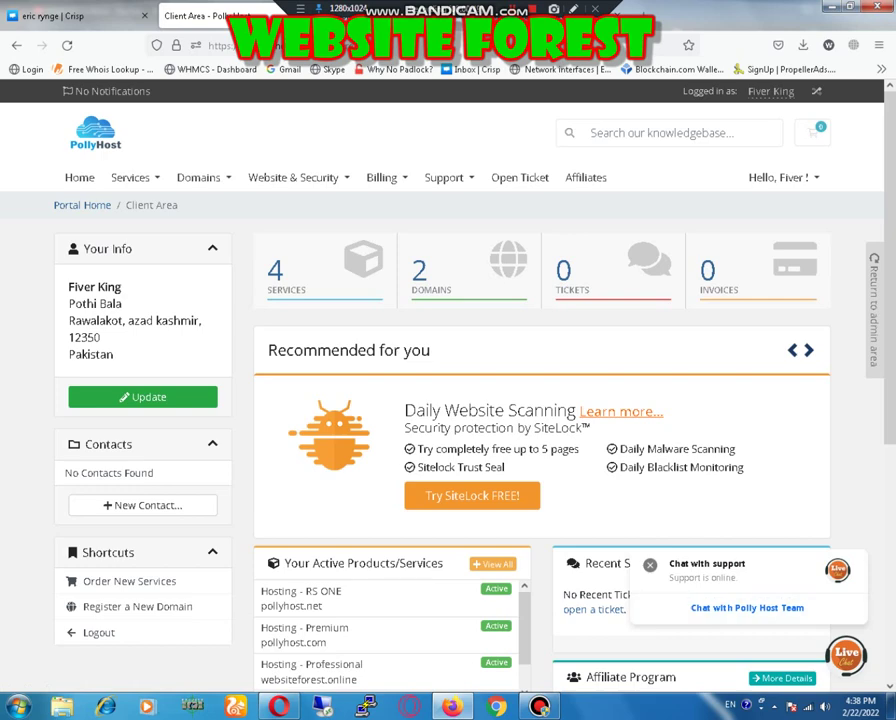
# Open the Hosting - Professional websiteforest.online package from Active Products/Services
pyautogui.scroll(-1, 448, 400)
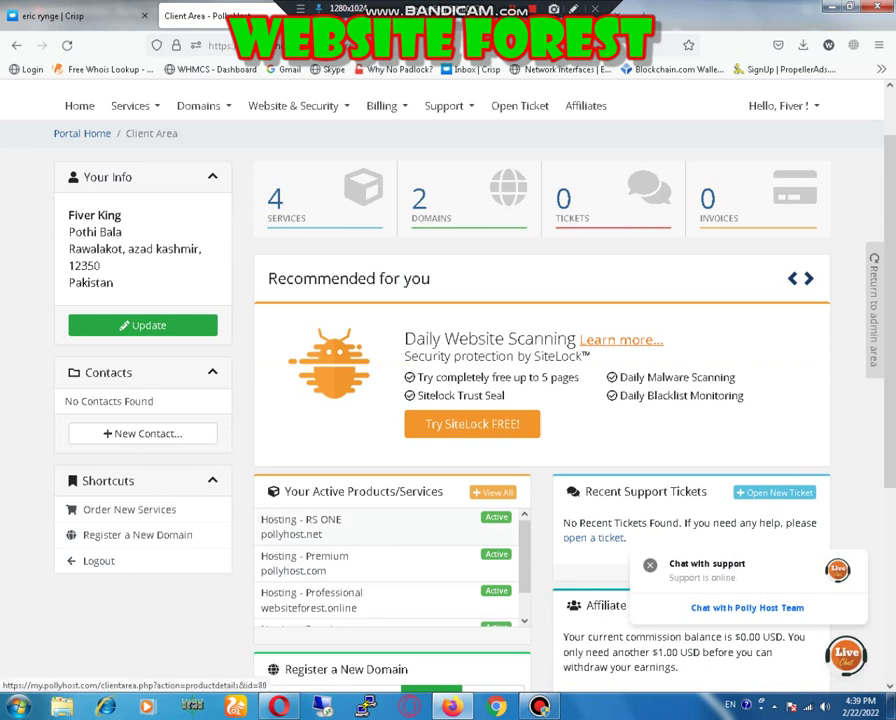
pyautogui.scroll(-1, 390, 565)
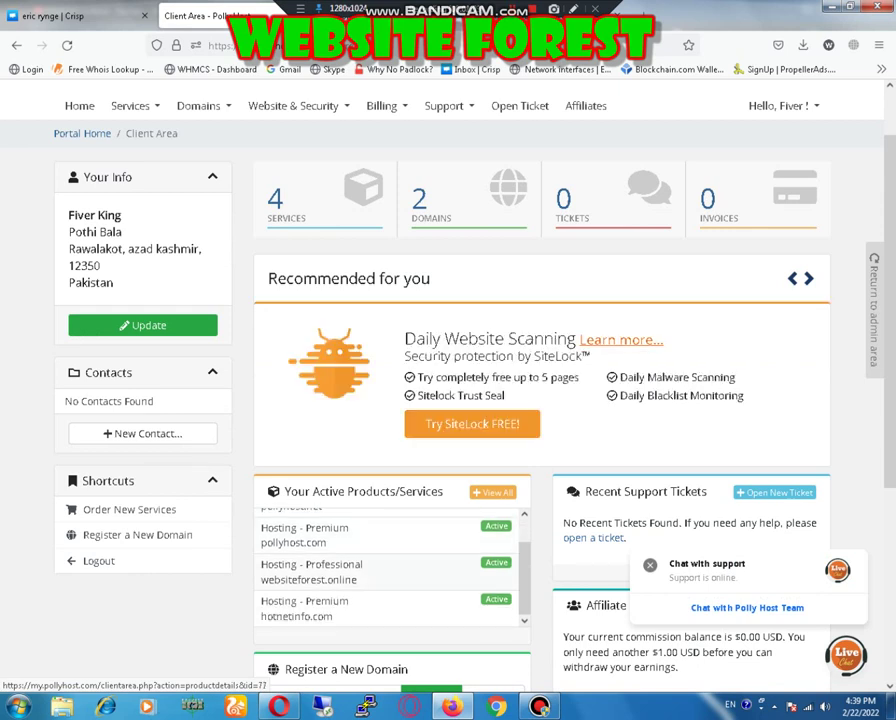
pyautogui.click(330, 571)
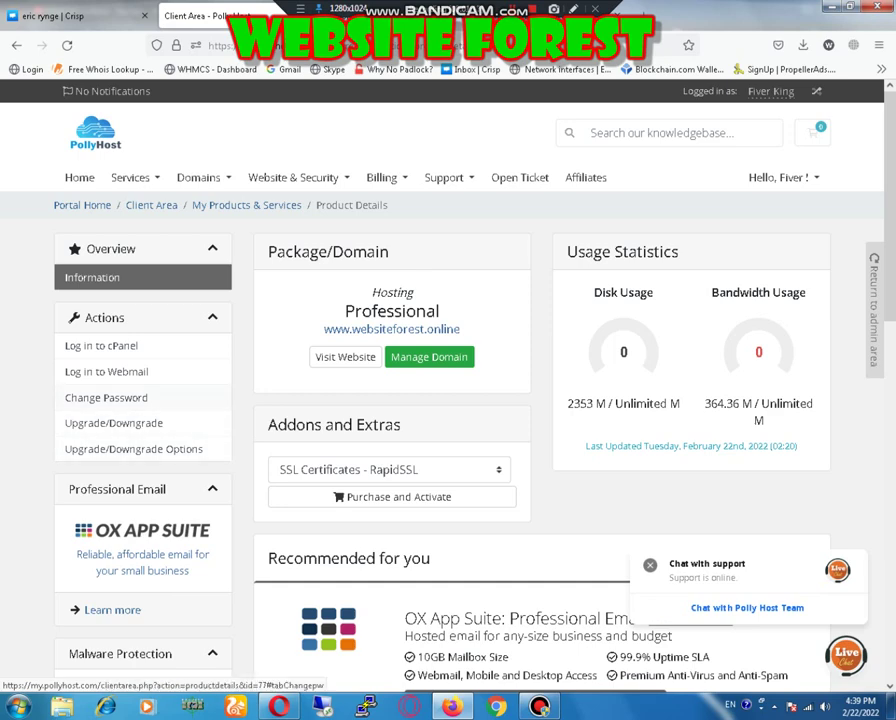
# Open the hosting package's Change Password form and dismiss the browser's password suggestions
pyautogui.click(106, 397)
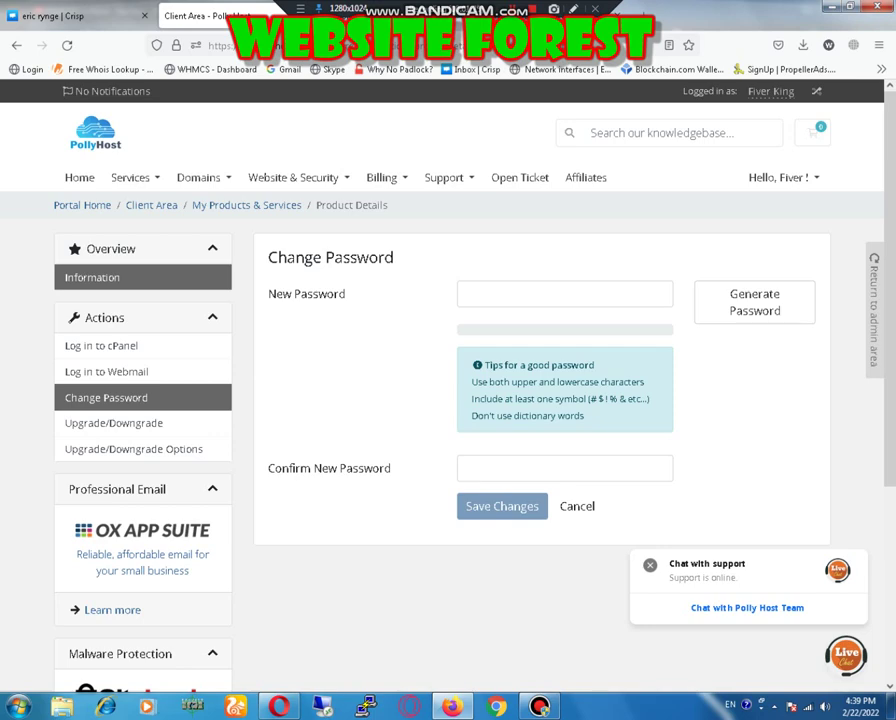
pyautogui.click(565, 293)
pyautogui.press('Escape')
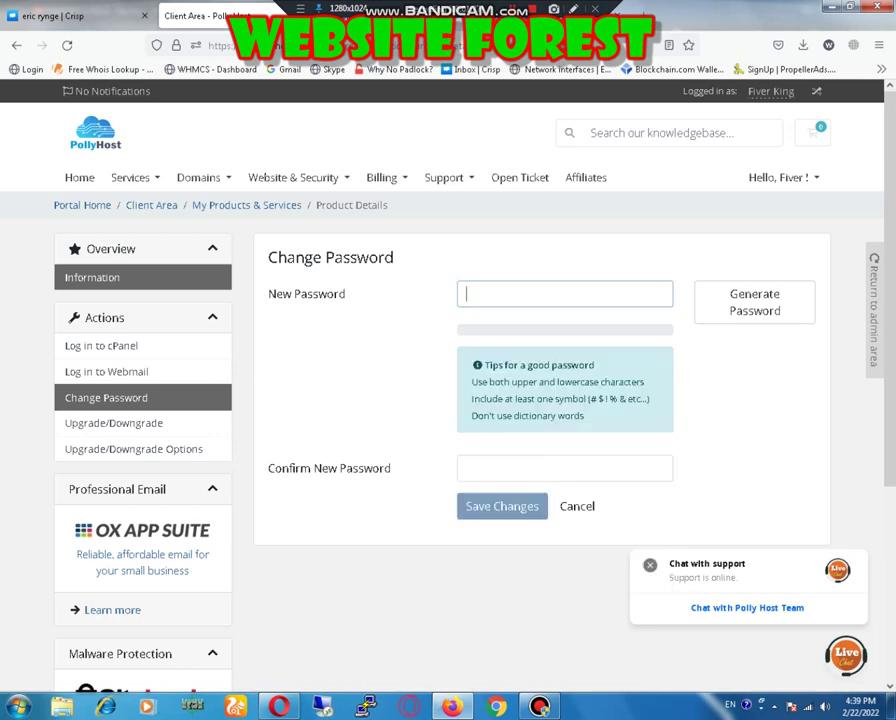
pyautogui.press('Down')
pyautogui.press('Escape')
pyautogui.press('Down')
pyautogui.press('Escape')
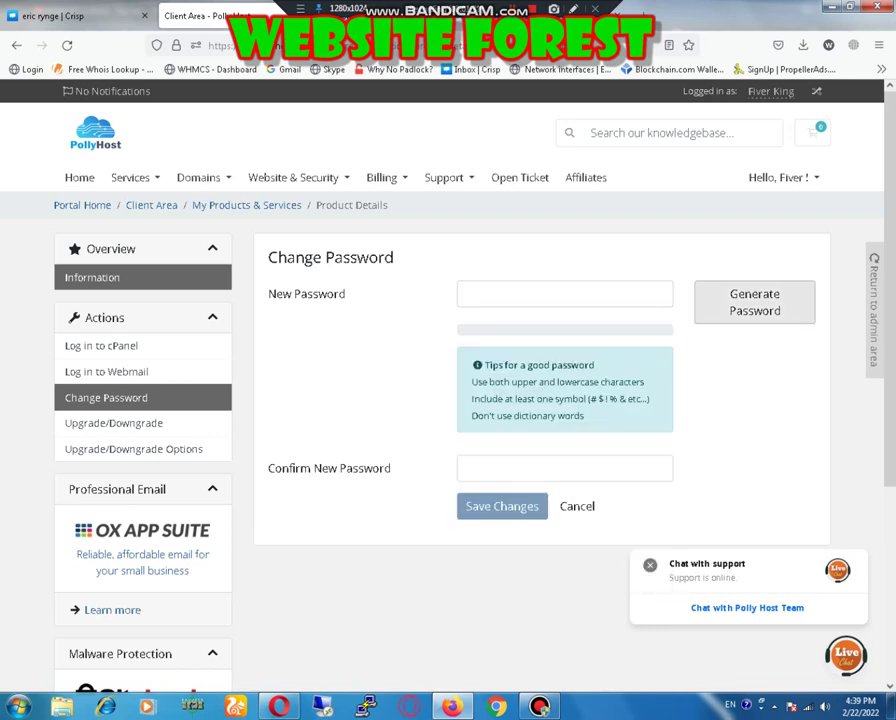
# Generate a random 12-character password, insert it into both fields, then cancel unsaved
pyautogui.click(754, 302)
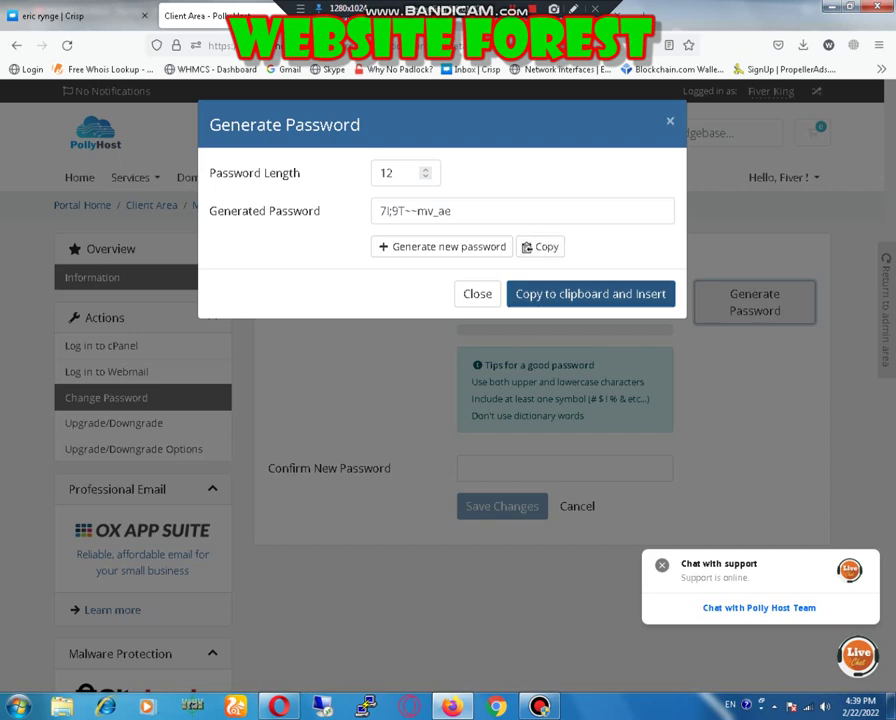
pyautogui.click(590, 293)
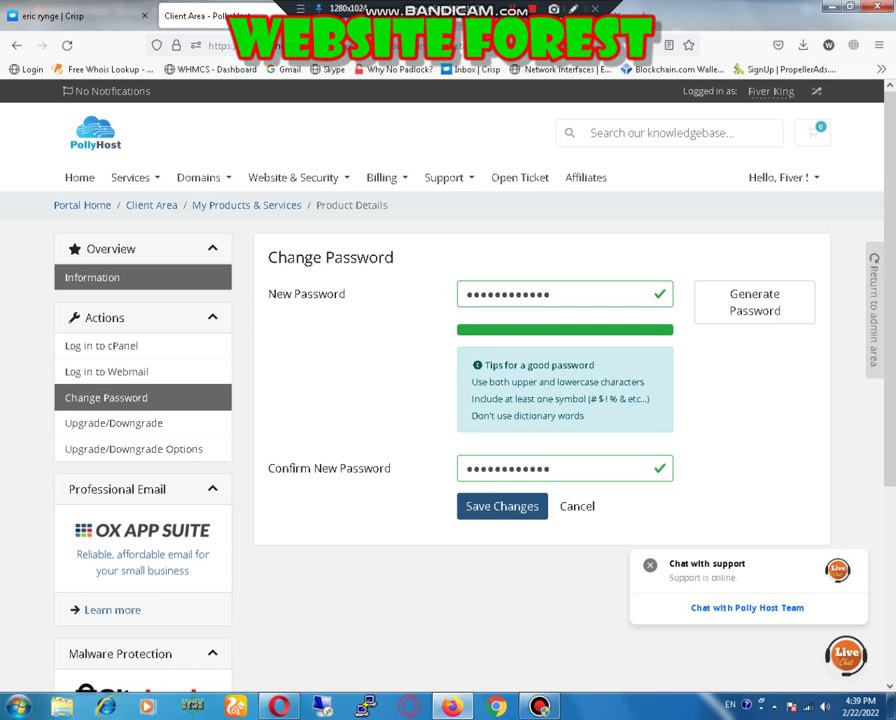
pyautogui.click(577, 506)
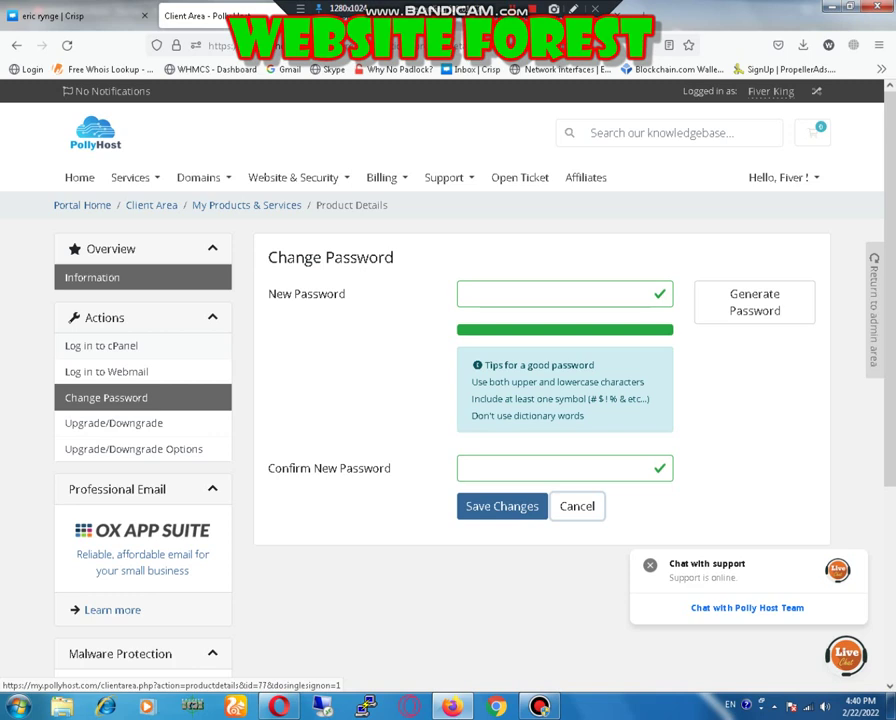
# Launch cPanel for the hosting account, stay on the page, and switch to cPanel
pyautogui.click(101, 345)
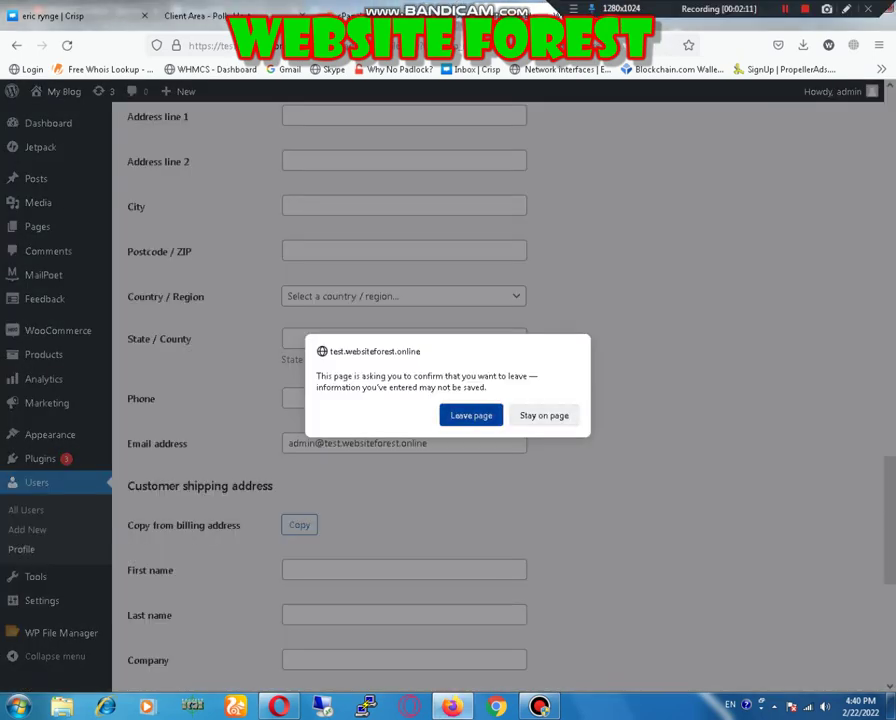
pyautogui.click(544, 415)
pyautogui.click(345, 16)
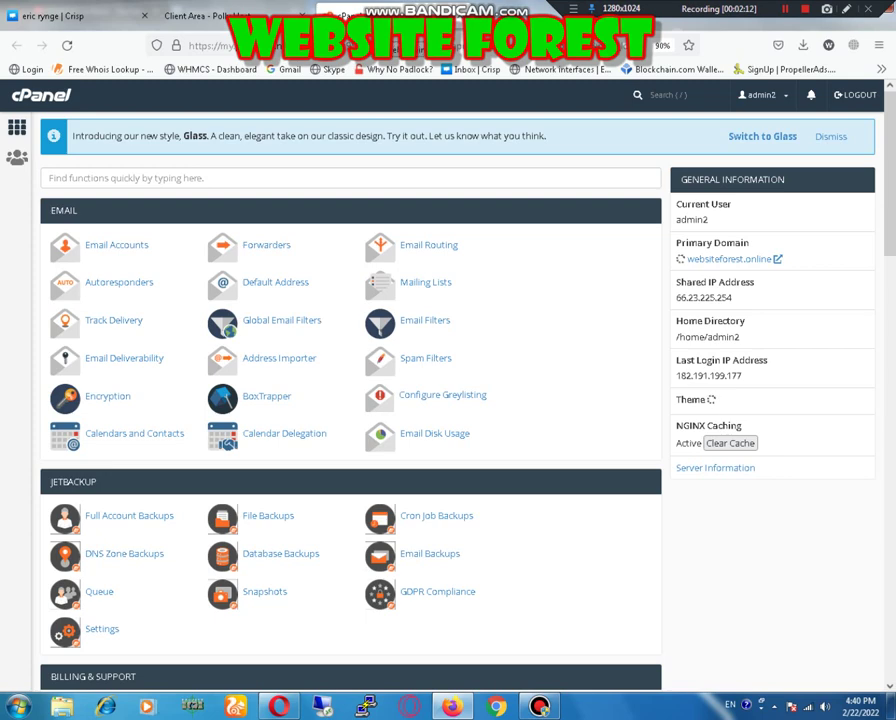
# Open WordPress Manager by Softaculous from cPanel's Software section
pyautogui.scroll(-3, 265, 395)
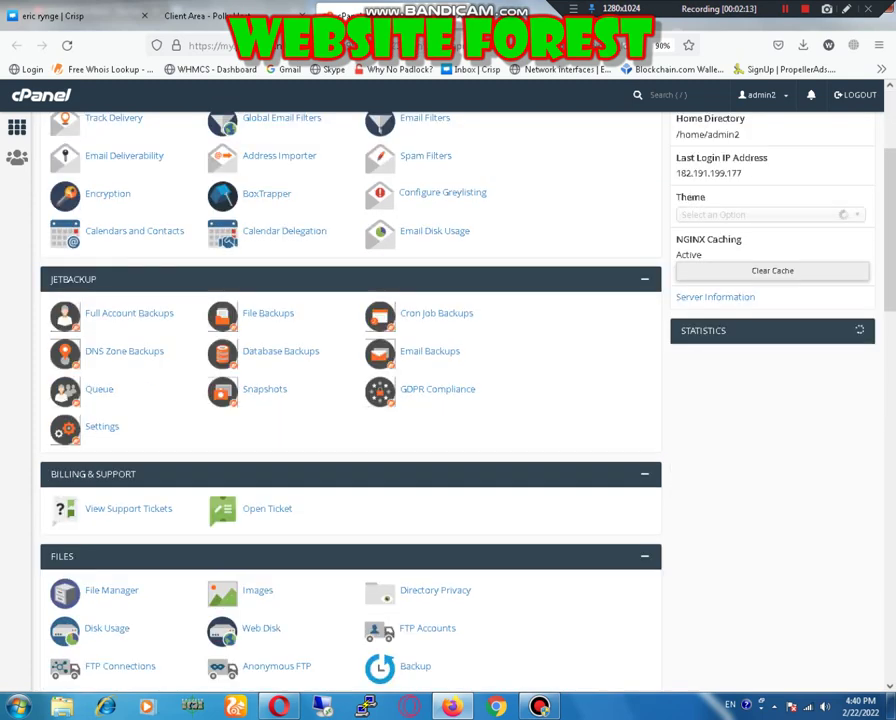
pyautogui.scroll(-8, 265, 395)
pyautogui.scroll(-5, 435, 466)
pyautogui.scroll(-2, 435, 466)
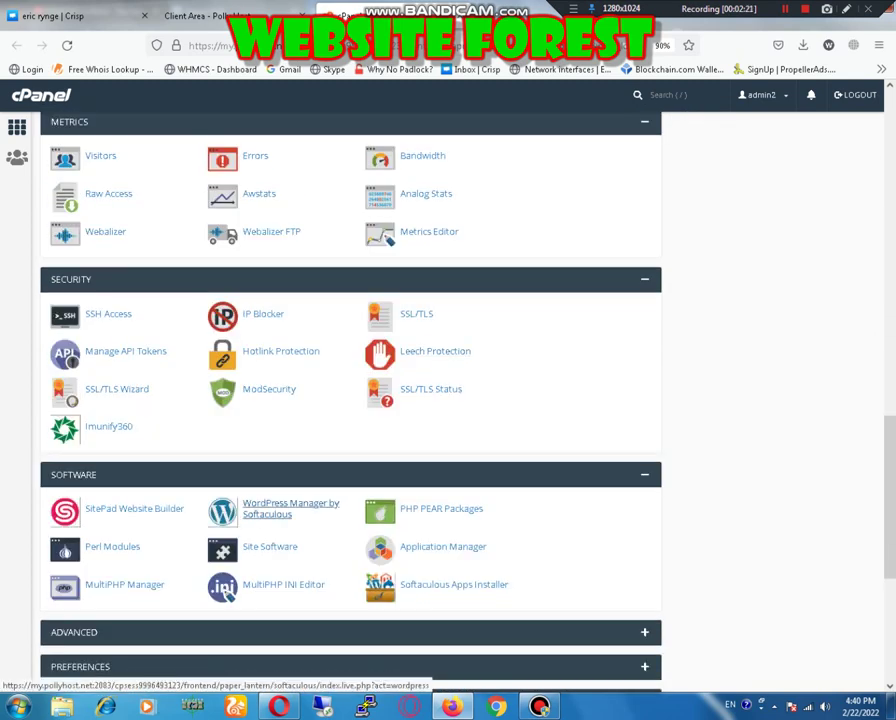
pyautogui.click(290, 508)
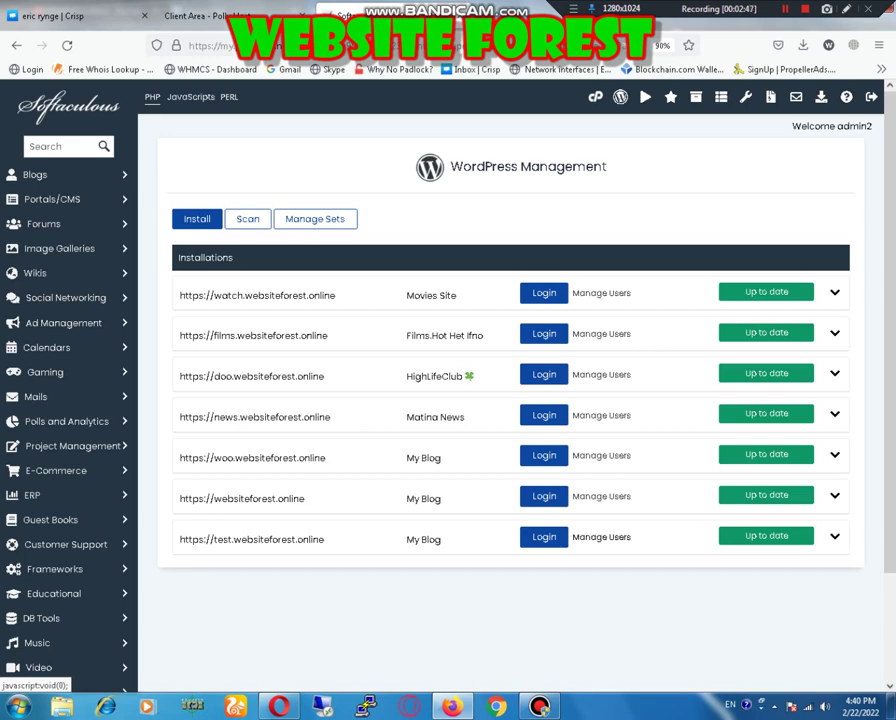
# Open Manage Users for test.websiteforest.online and select the admin username
pyautogui.click(601, 293)
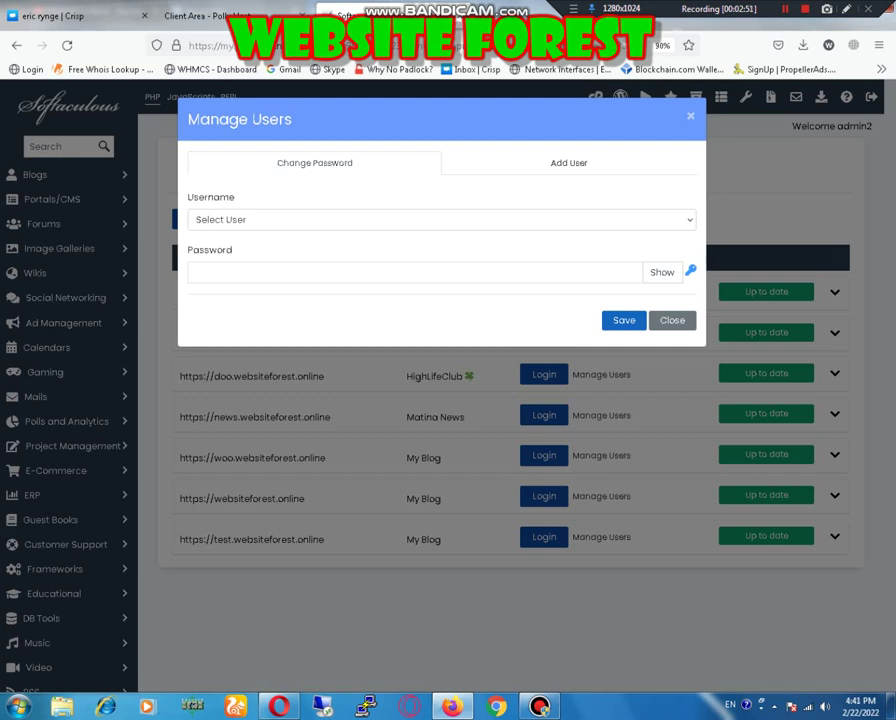
pyautogui.click(440, 219)
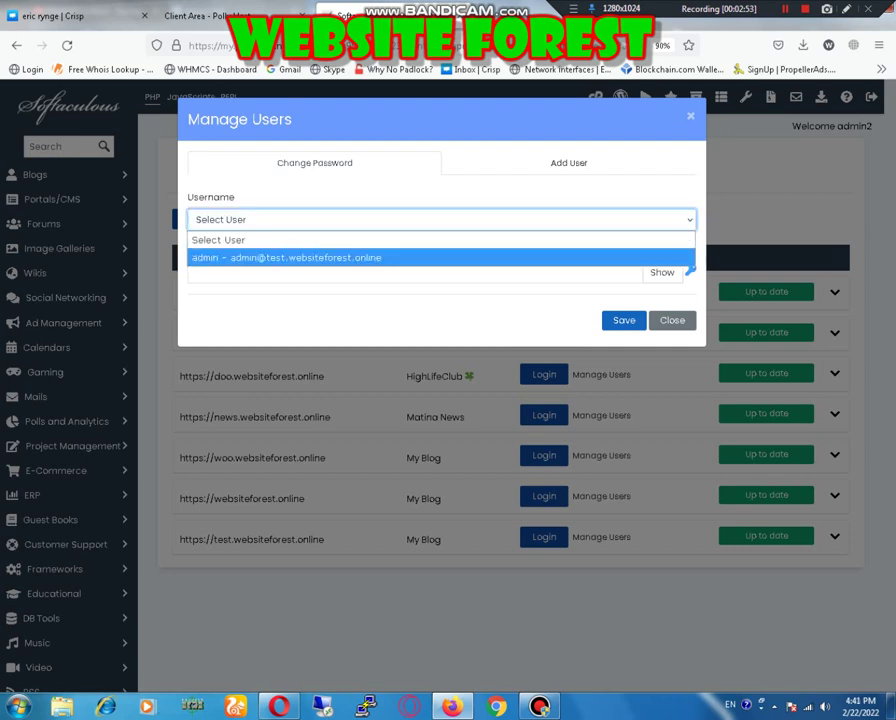
pyautogui.click(300, 257)
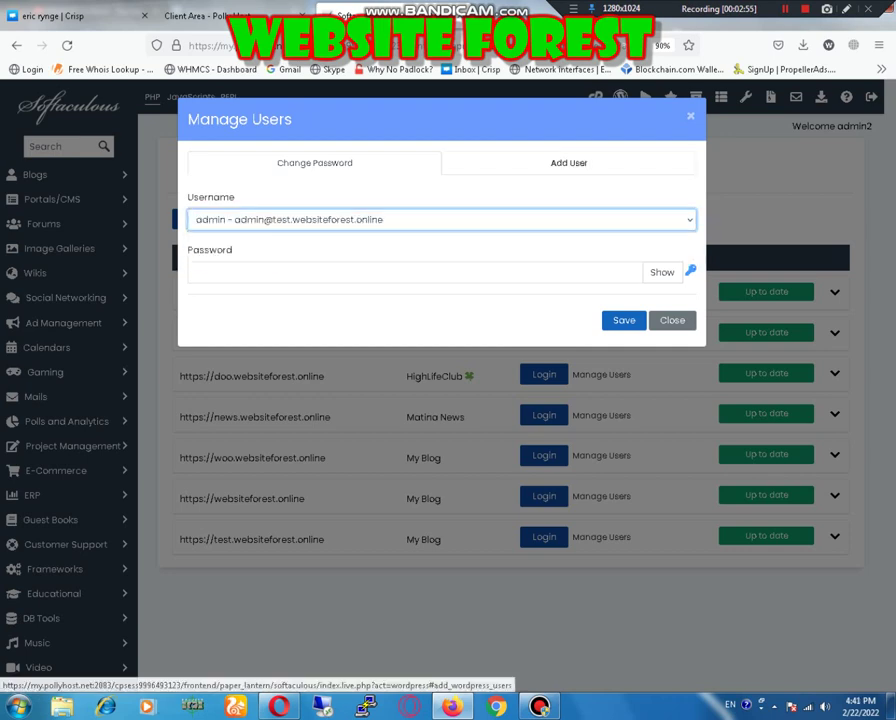
pyautogui.click(568, 162)
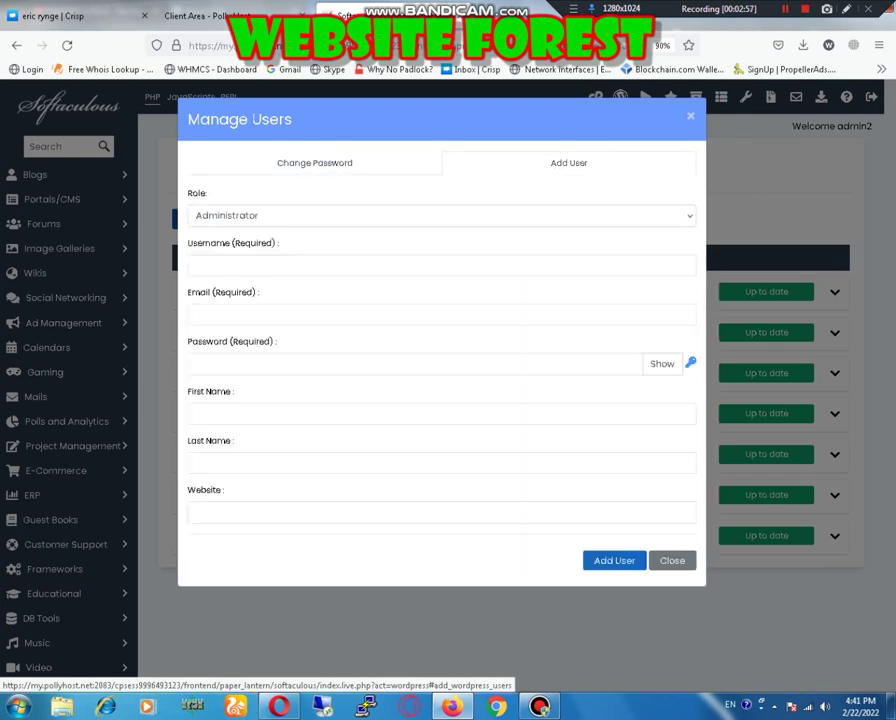
pyautogui.click(314, 162)
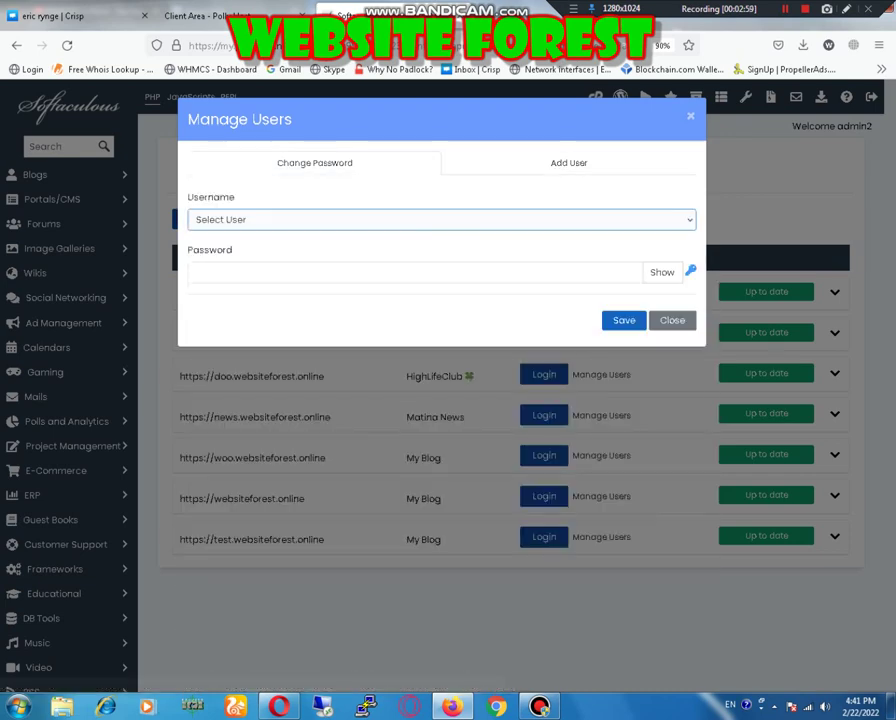
pyautogui.click(300, 219)
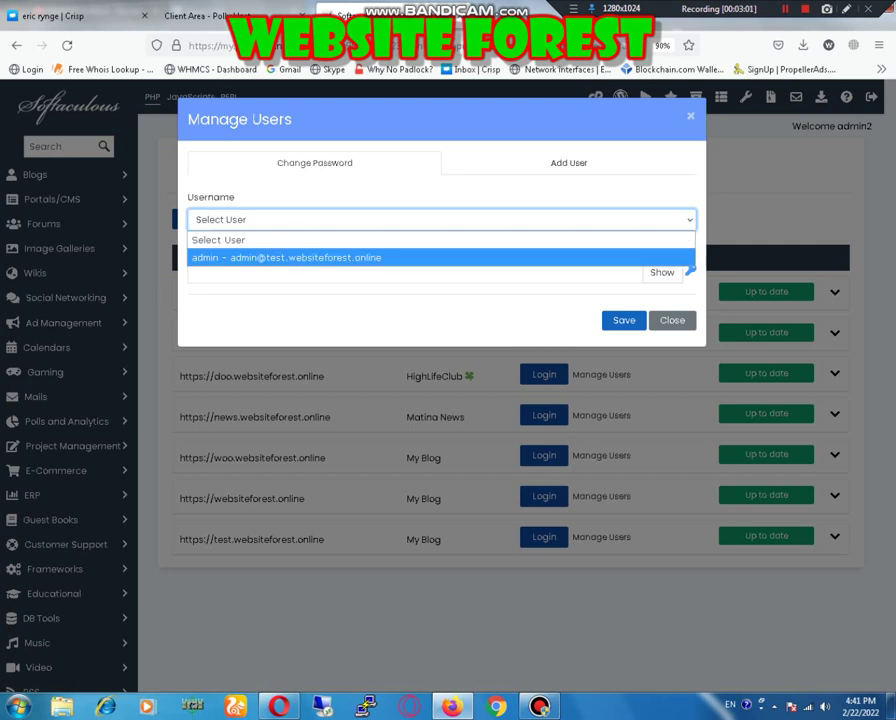
pyautogui.click(285, 257)
# Generate and reveal random passwords for admin, then close the user manager unsaved
pyautogui.click(415, 272)
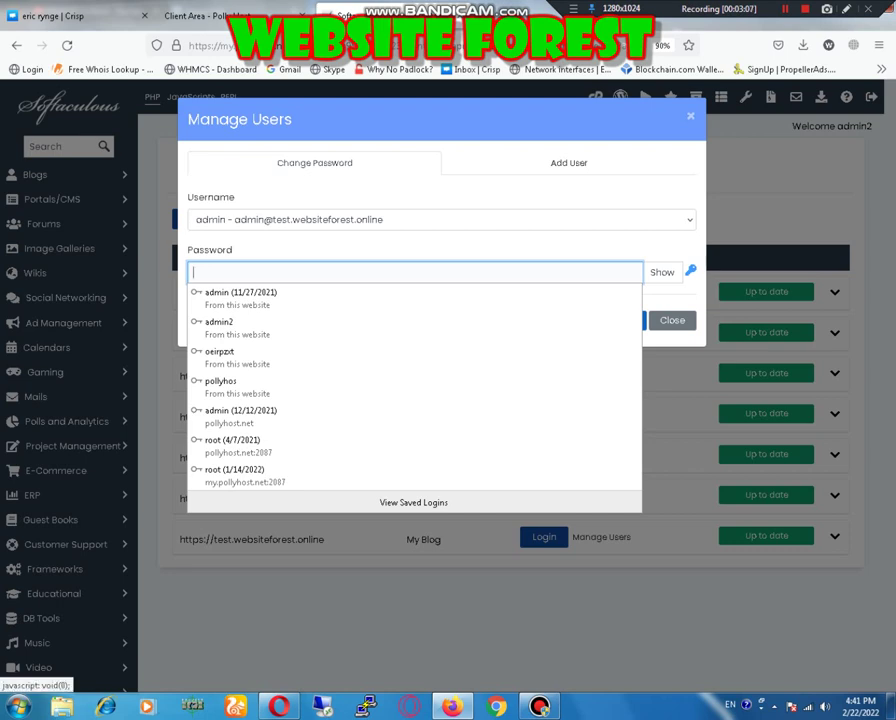
pyautogui.click(690, 271)
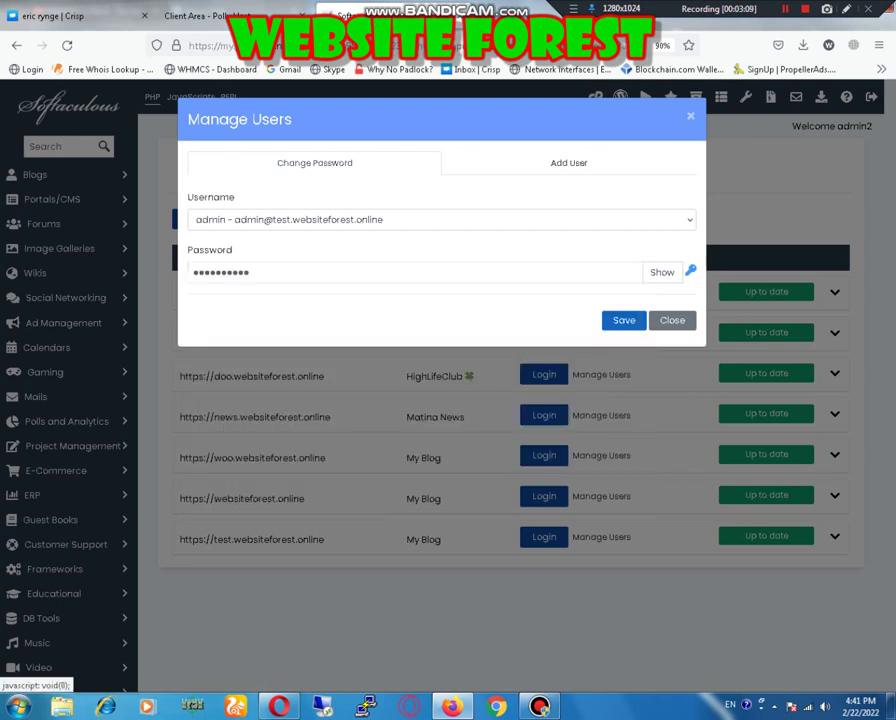
pyautogui.click(662, 272)
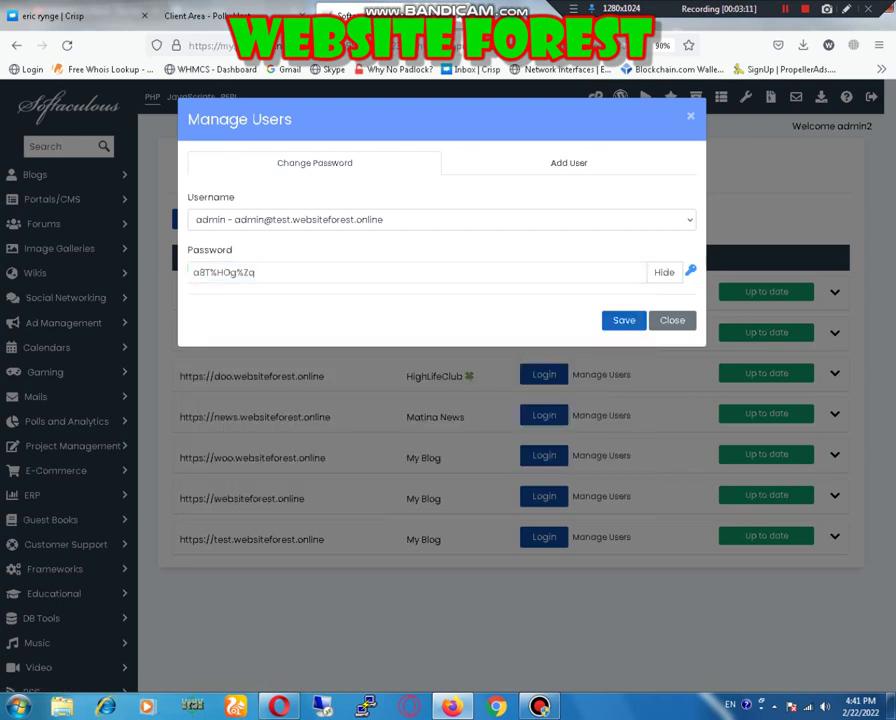
pyautogui.click(690, 271)
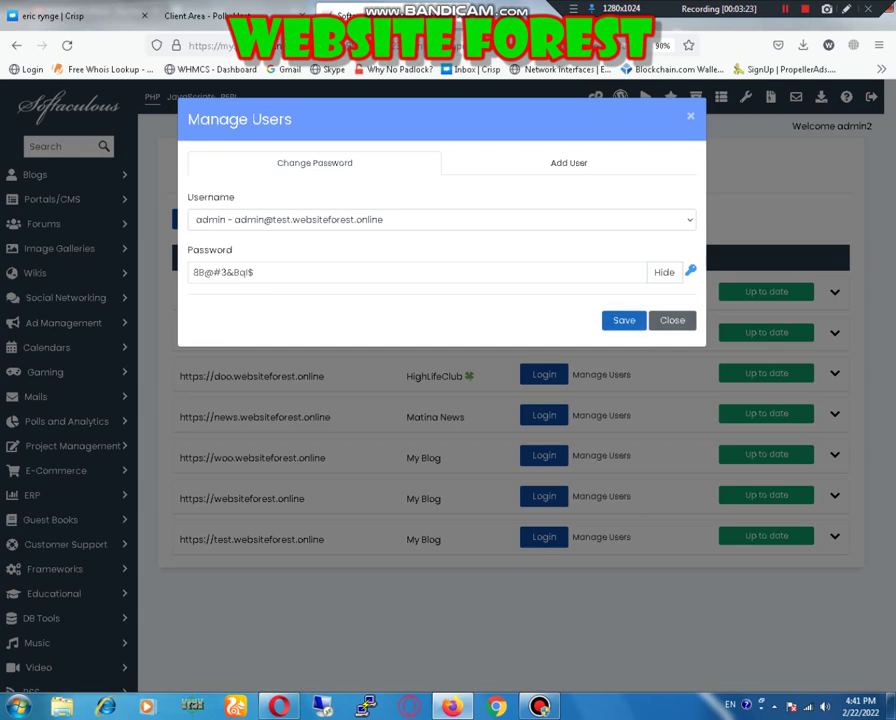
pyautogui.press('Escape')
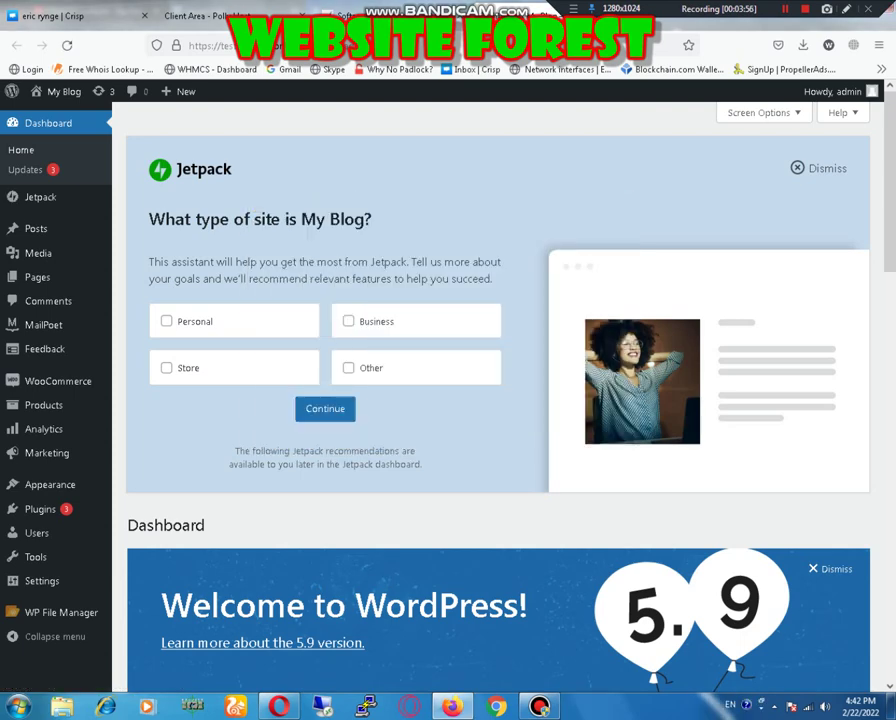
# Open Users > All Users in the My Blog WordPress admin
pyautogui.moveTo(37, 533)
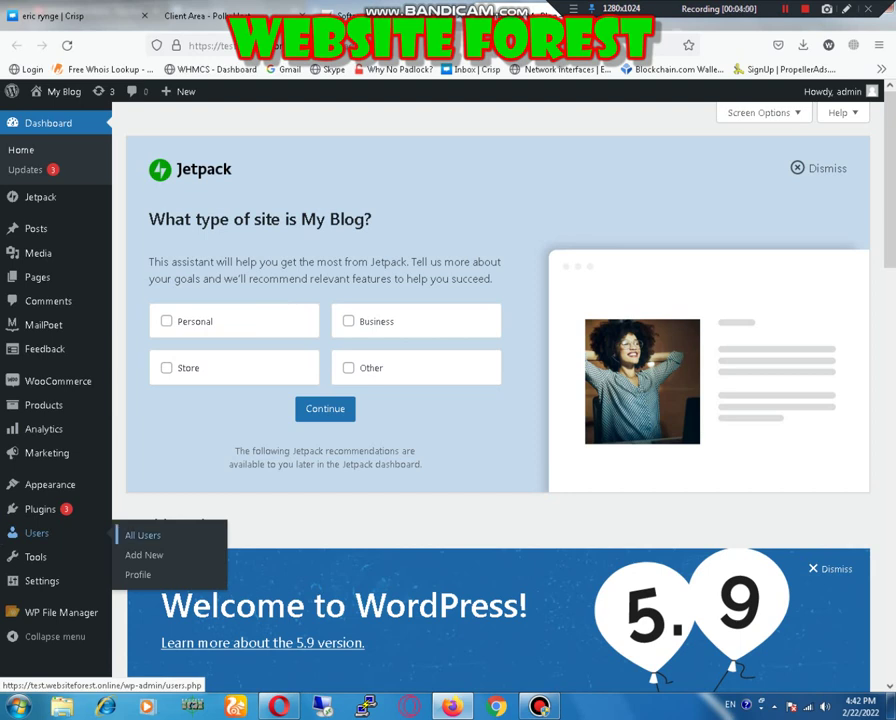
pyautogui.click(143, 535)
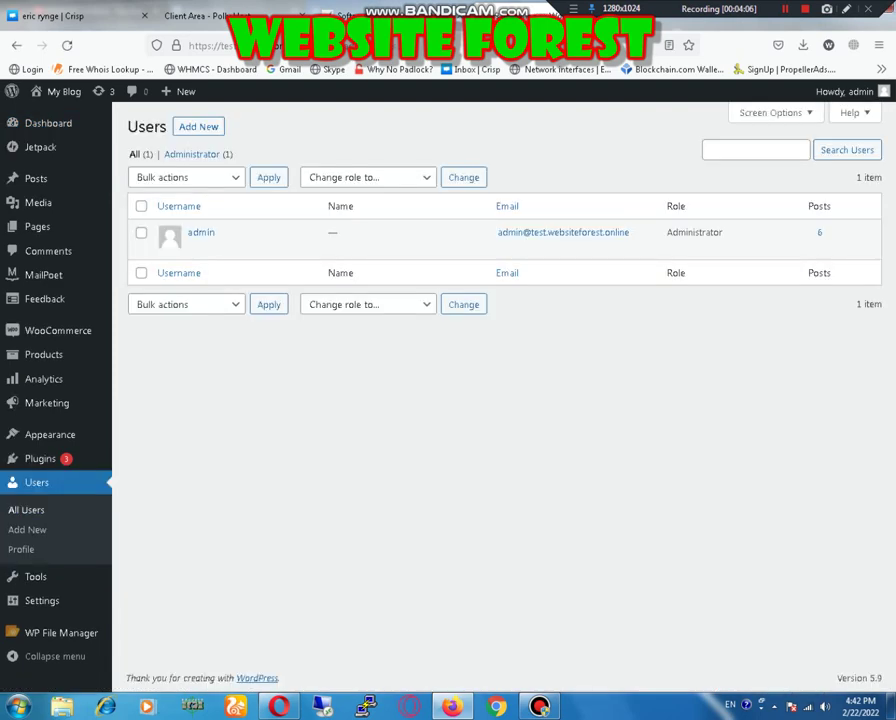
pyautogui.moveTo(200, 238)
# Edit the admin user's profile and start Set New Password under Account Management
pyautogui.click(196, 247)
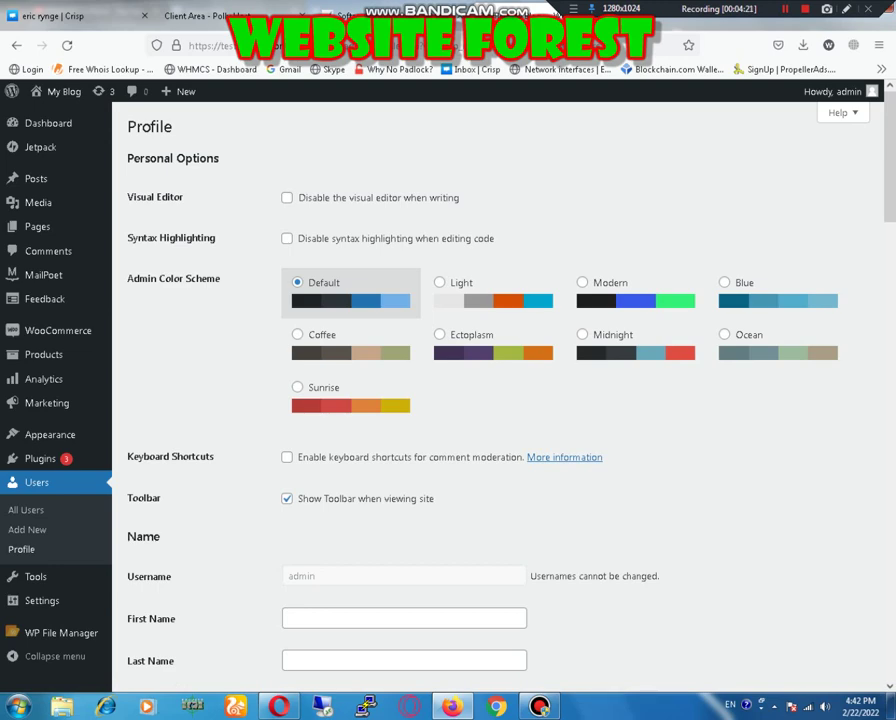
pyautogui.scroll(-3, 500, 400)
pyautogui.scroll(-7, 500, 400)
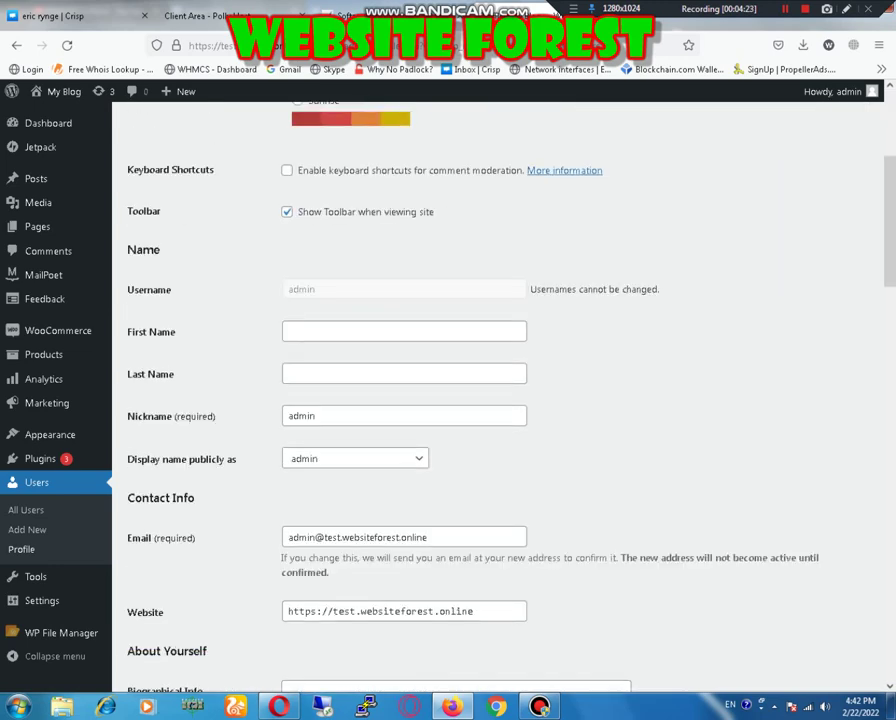
pyautogui.scroll(-2, 500, 400)
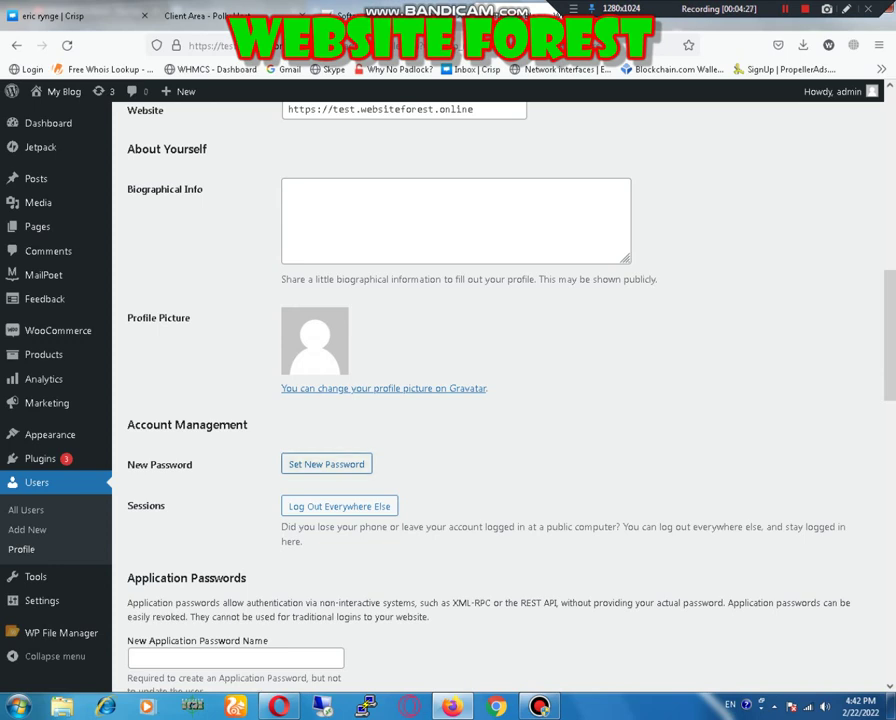
pyautogui.click(326, 464)
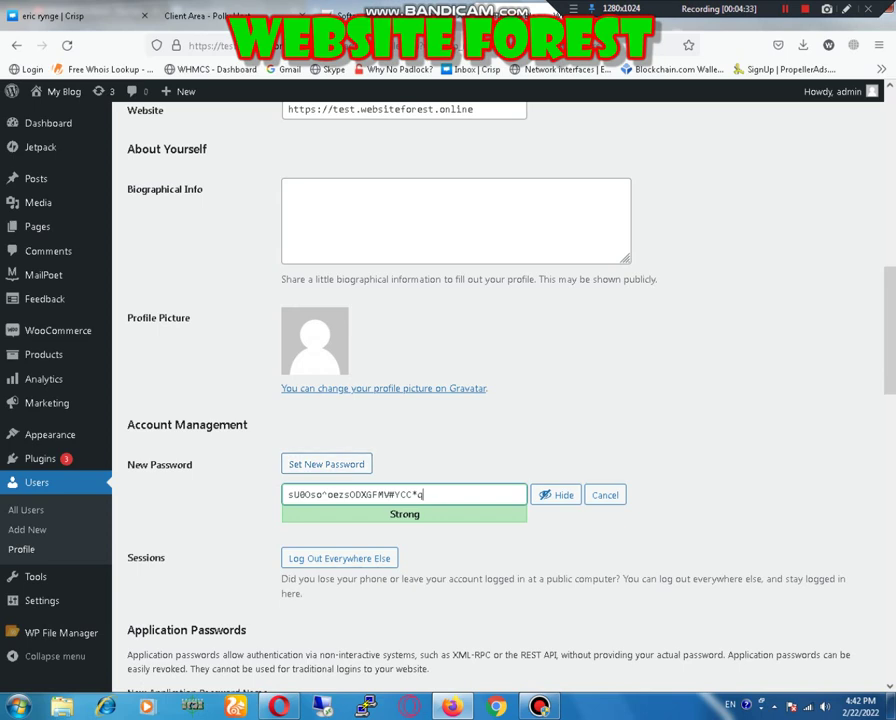
# Clear the generated strong password so the new-password field is left empty
pyautogui.hotkey('ctrl', 'a')
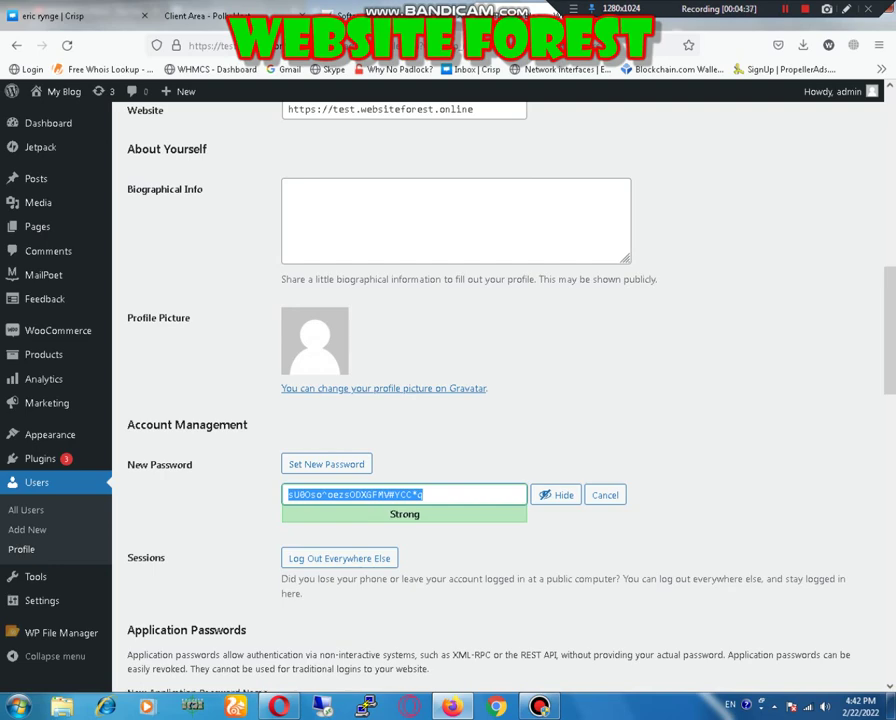
pyautogui.press('pagedown')
pyautogui.press('pagedown')
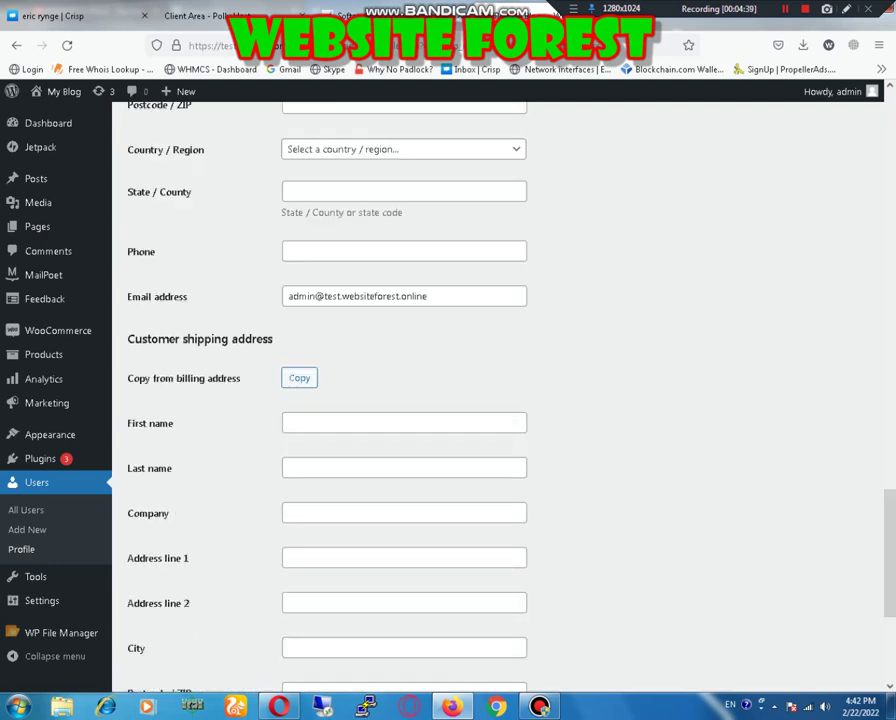
pyautogui.press('pagedown')
pyautogui.moveTo(42, 600)
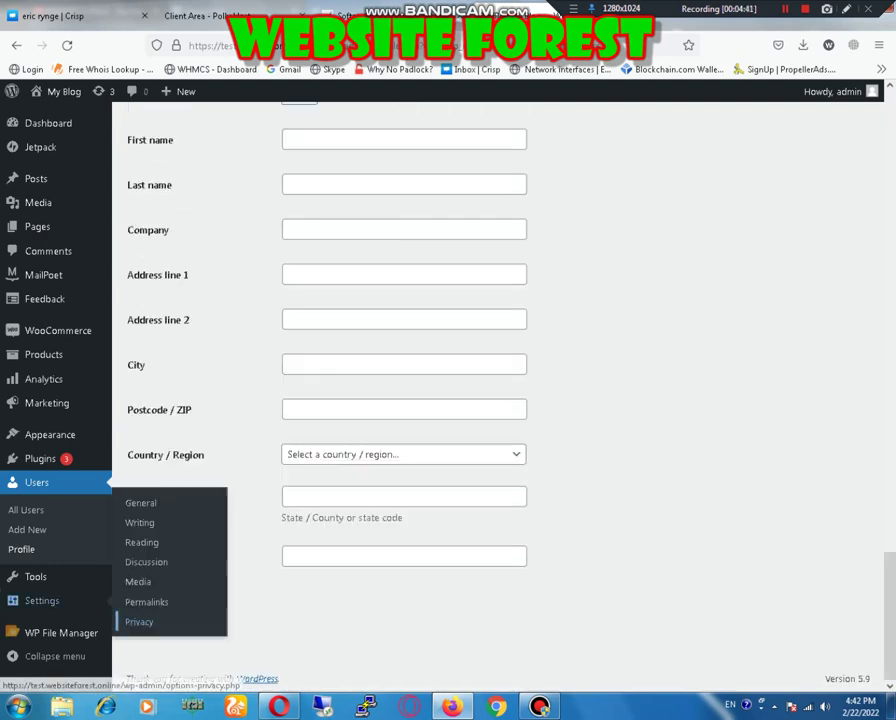
pyautogui.press('pageup')
pyautogui.press('pageup')
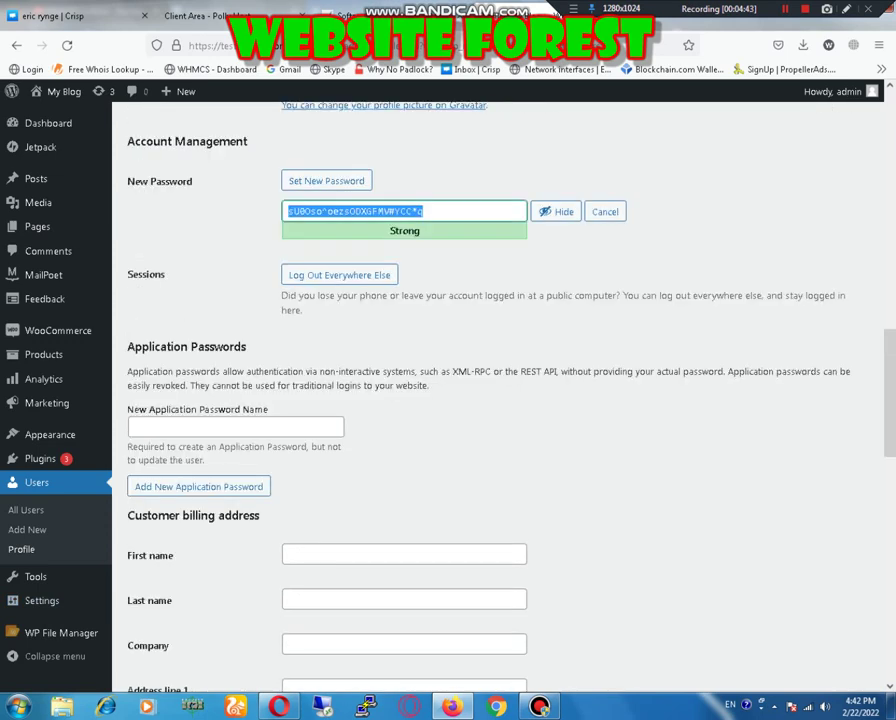
pyautogui.press('BackSpace')
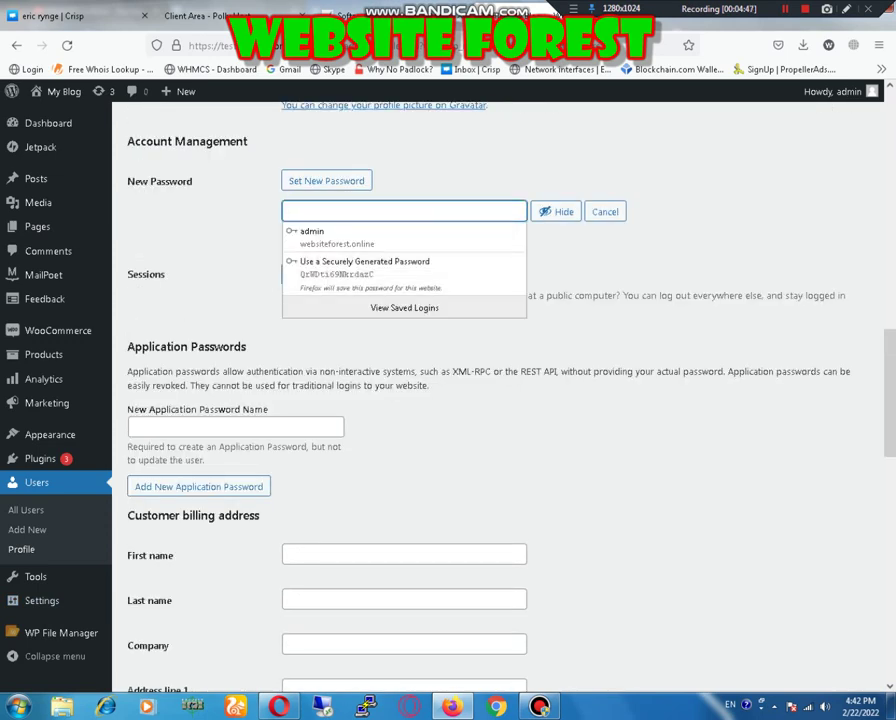
pyautogui.press('Escape')
pyautogui.press('pagedown')
pyautogui.press('pagedown')
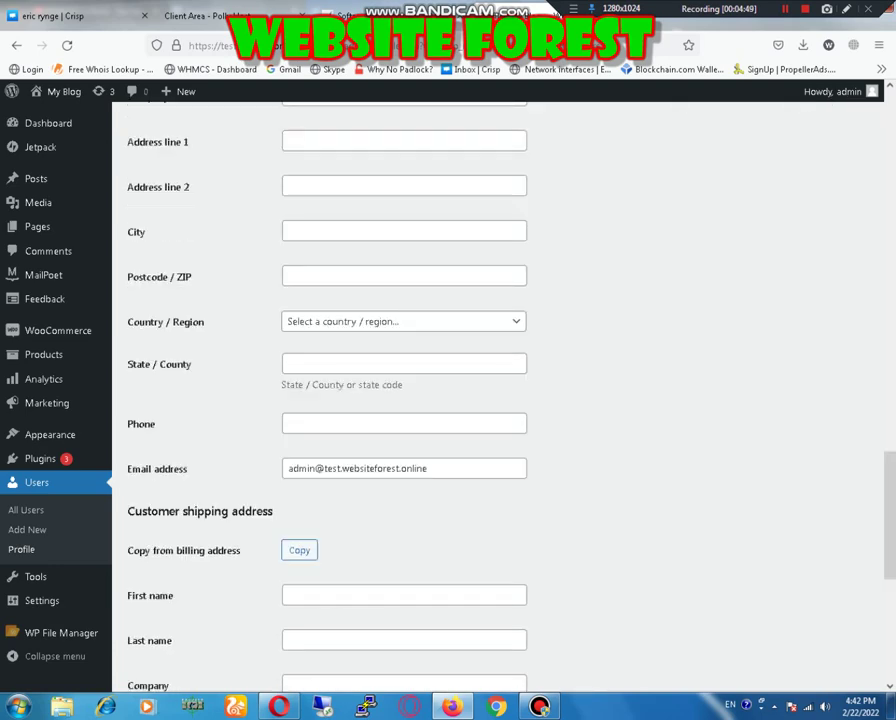
pyautogui.press('pagedown')
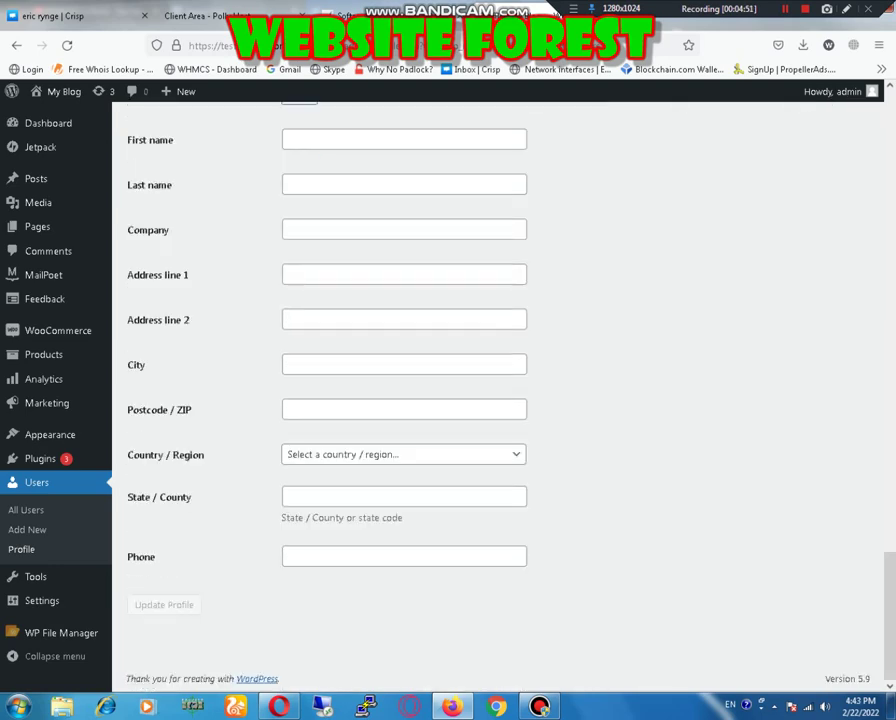